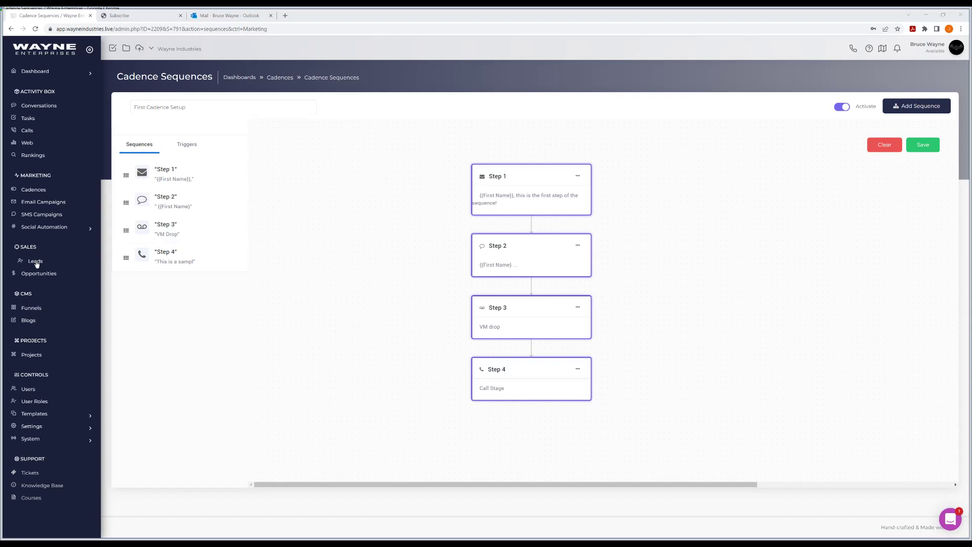
# Go to the Leads list from the Sales section of the sidebar
pyautogui.click(35, 263)
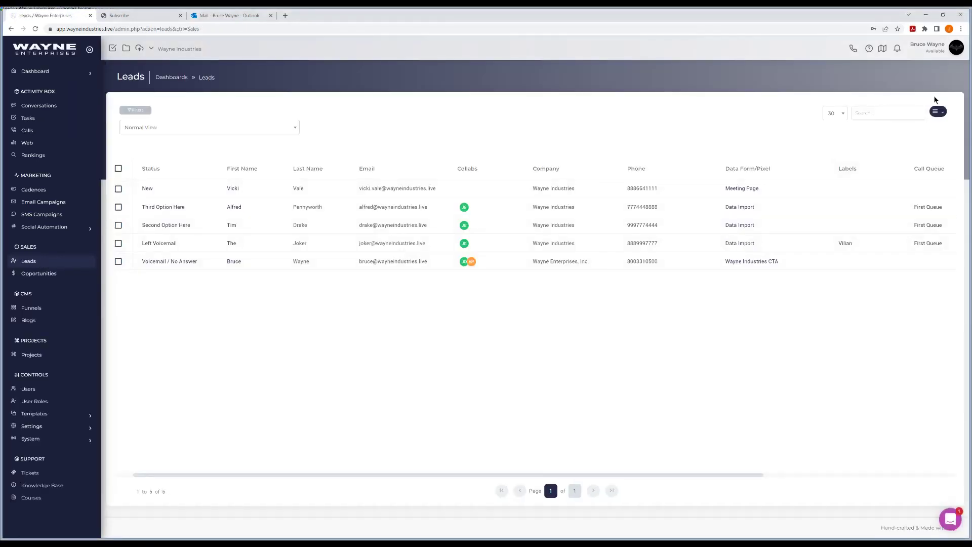
# Open the Add Lead form from the leads list menu and dismiss it unused
pyautogui.click(937, 111)
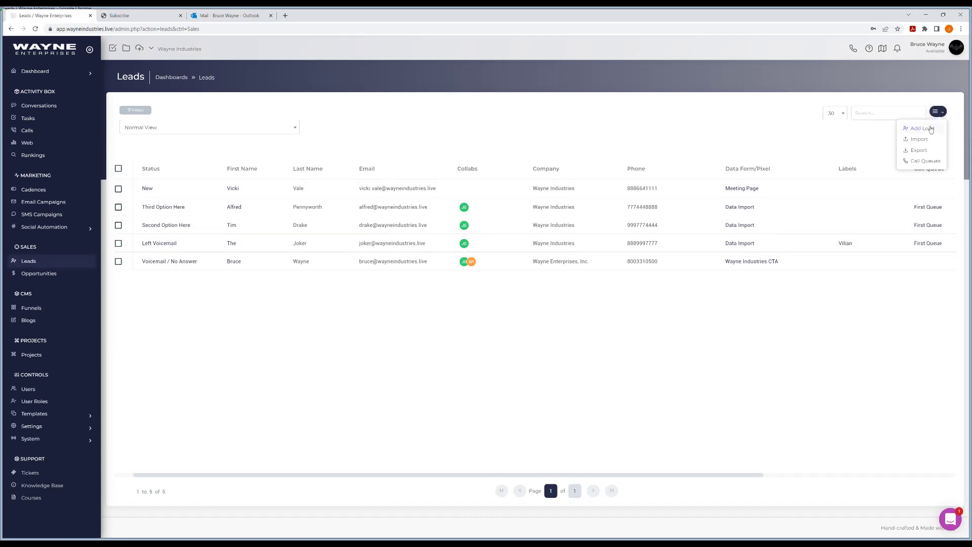
pyautogui.click(922, 128)
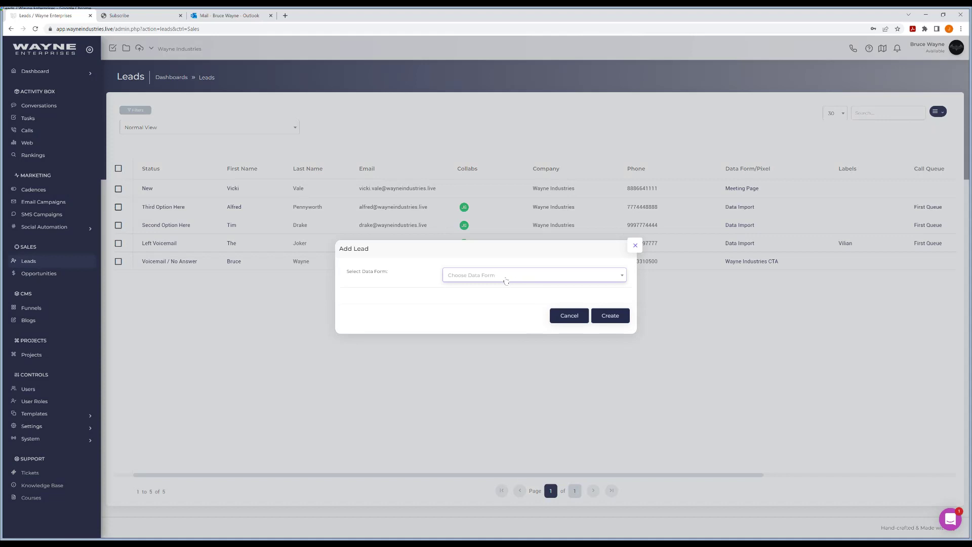
pyautogui.click(632, 248)
# Check the cadence's data form name on the Cadences overview, then return to Leads
pyautogui.click(34, 193)
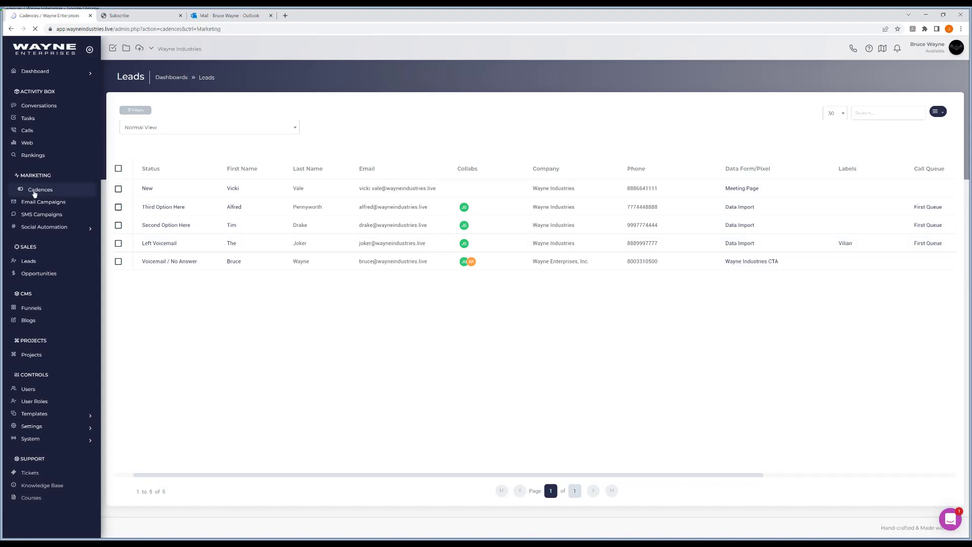
pyautogui.moveTo(378, 181); pyautogui.dragTo(315, 183)
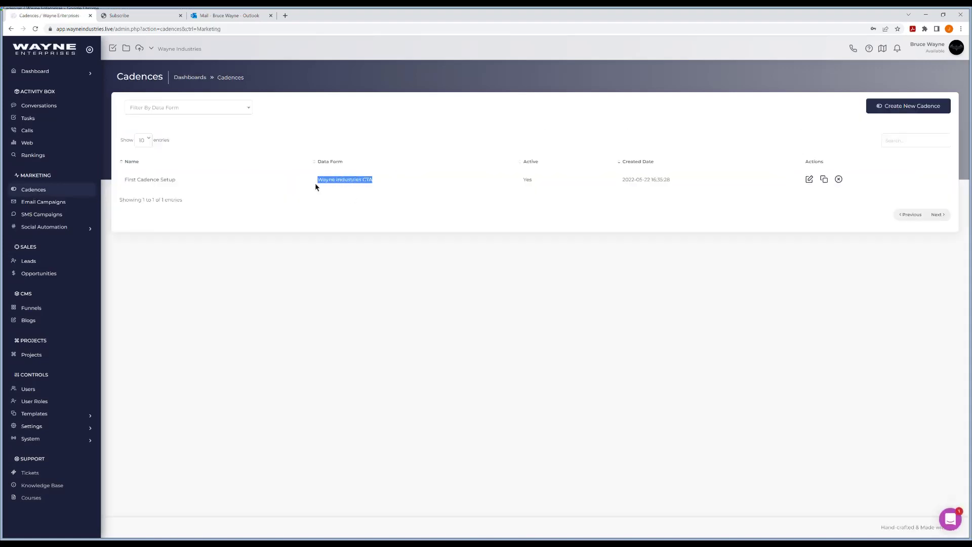
pyautogui.click(386, 189)
pyautogui.click(31, 261)
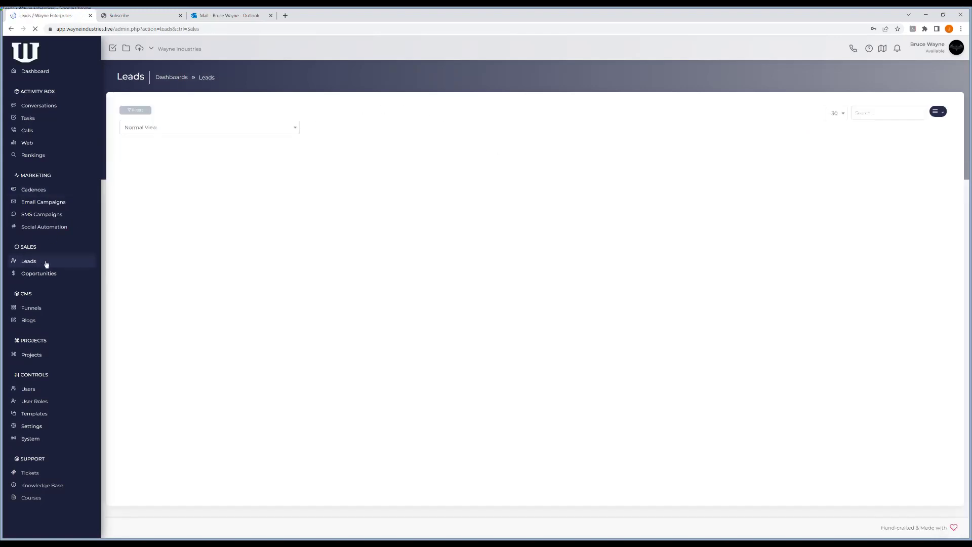
# Preview Add Lead with the Wayne Industries CTA form, close it unsaved, and start Import
pyautogui.click(936, 112)
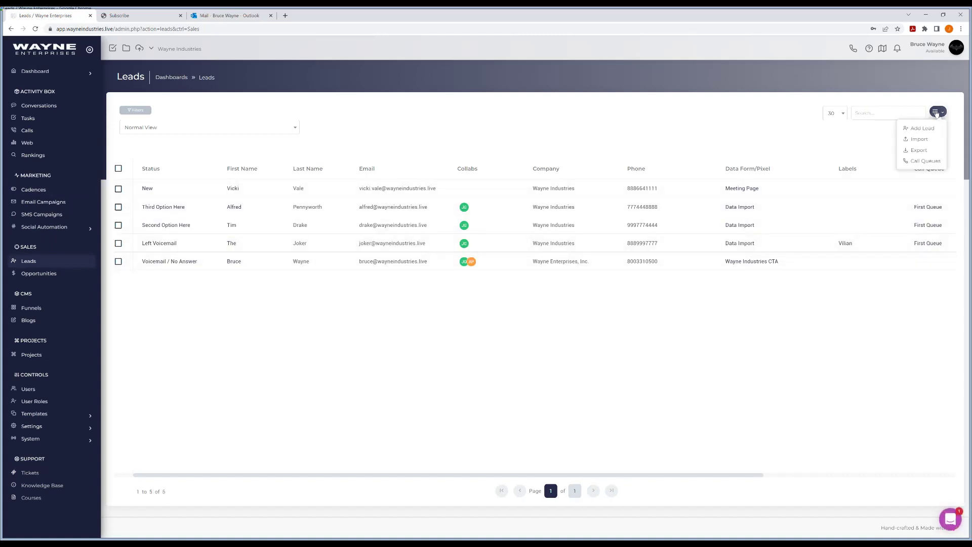
pyautogui.click(928, 130)
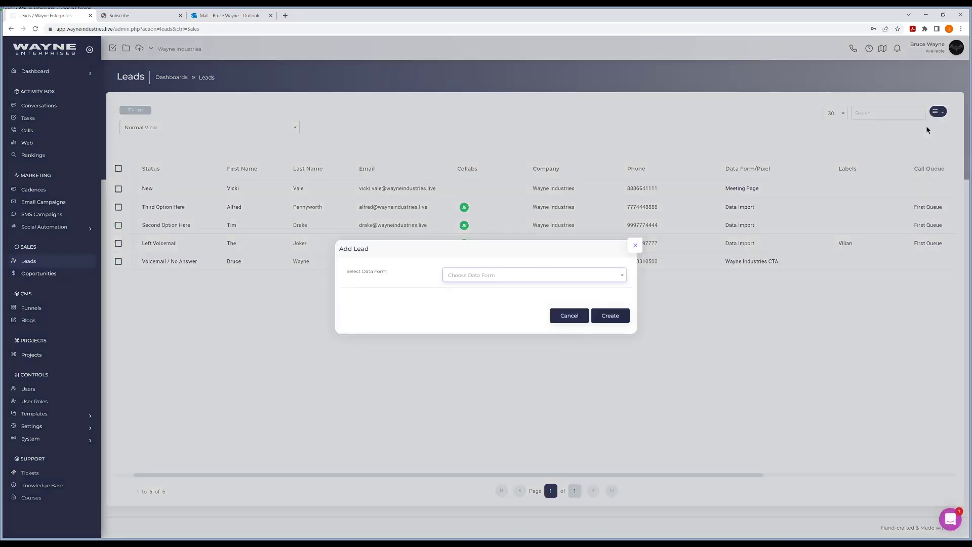
pyautogui.click(470, 278)
pyautogui.click(473, 313)
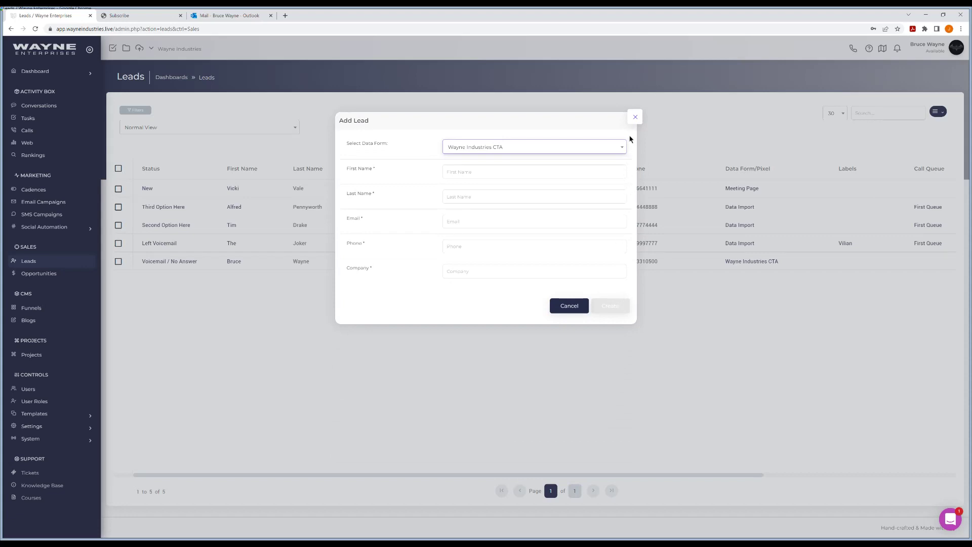
pyautogui.click(635, 120)
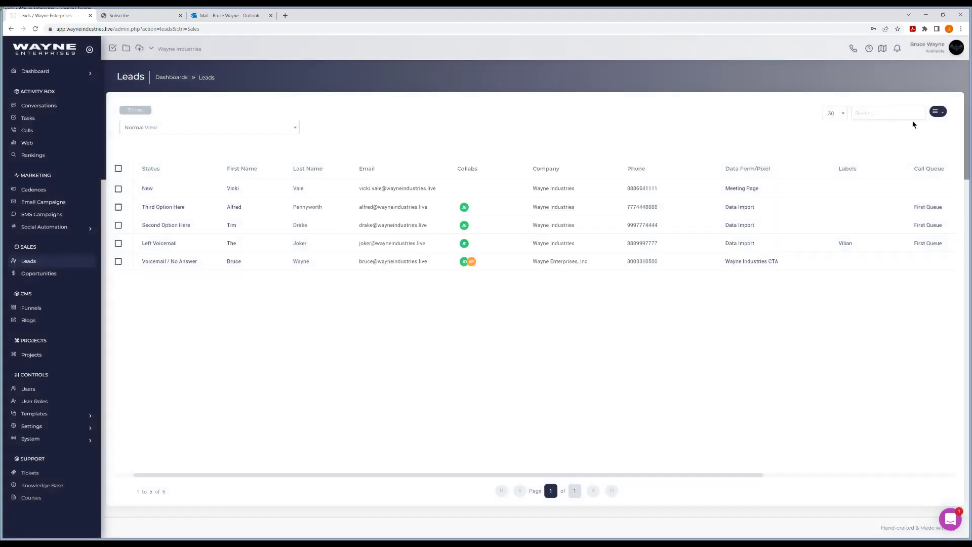
pyautogui.click(936, 112)
pyautogui.click(925, 140)
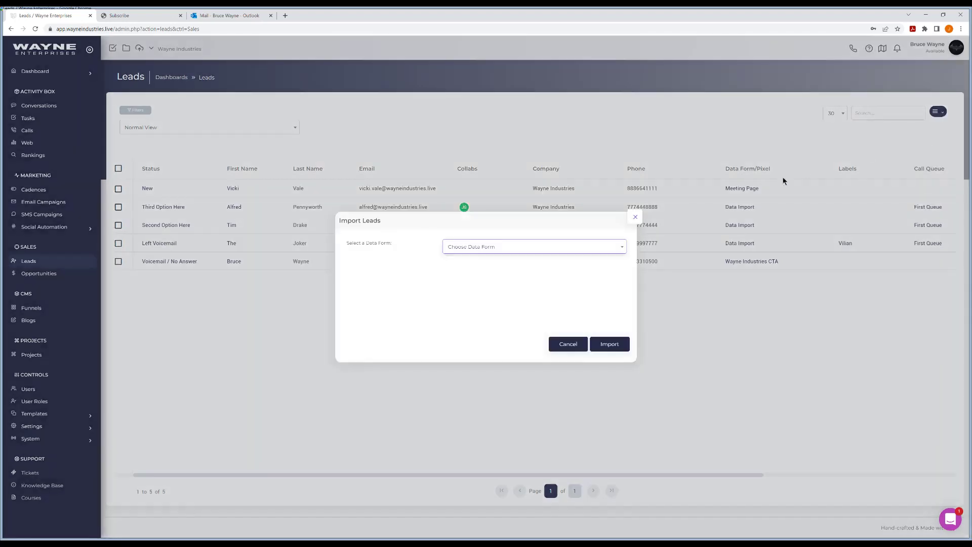
# Pick Wayne Industries CTA as the import data form, then close Import Leads without importing
pyautogui.click(487, 253)
pyautogui.click(488, 284)
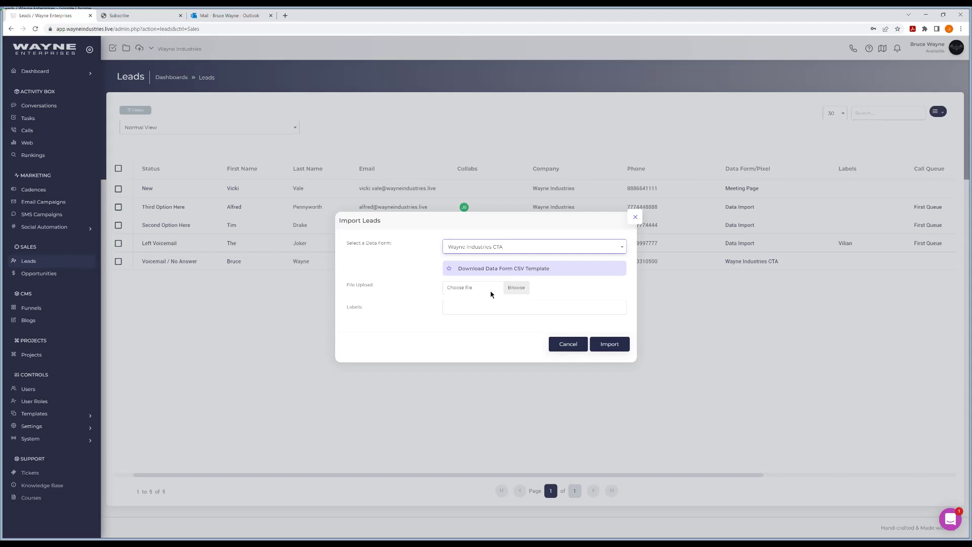
pyautogui.click(634, 218)
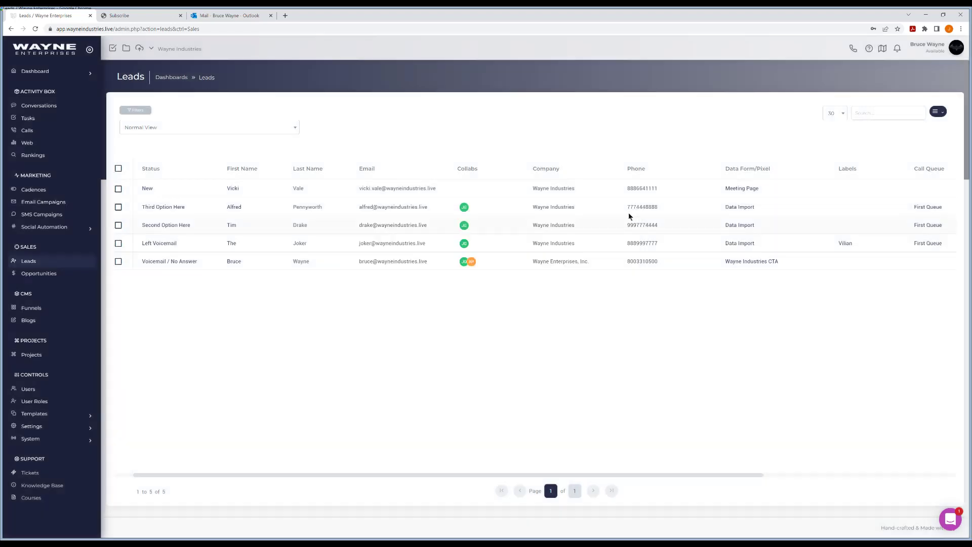
# On the Subscribe landing page, enter the lead's first and last name in the signup form
pyautogui.click(145, 19)
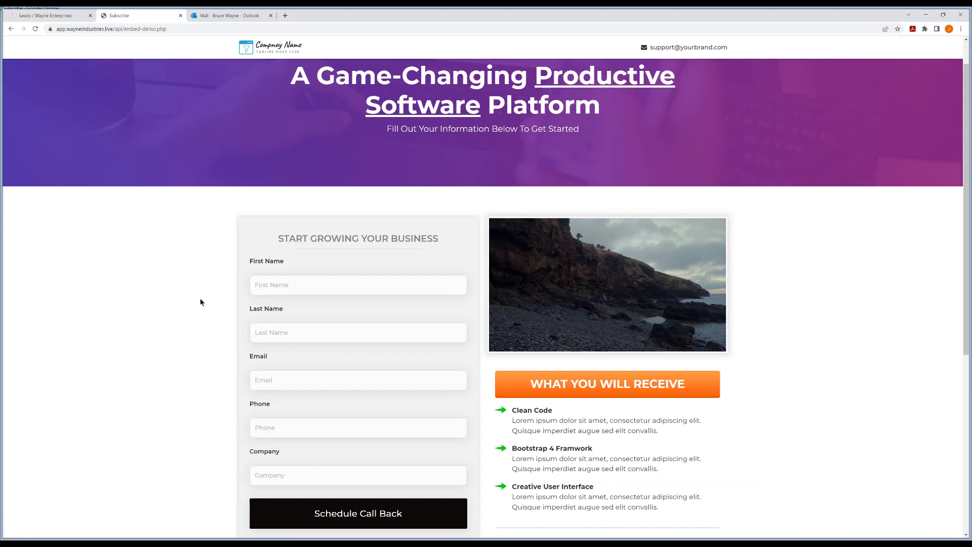
pyautogui.scroll(-1, 202, 302)
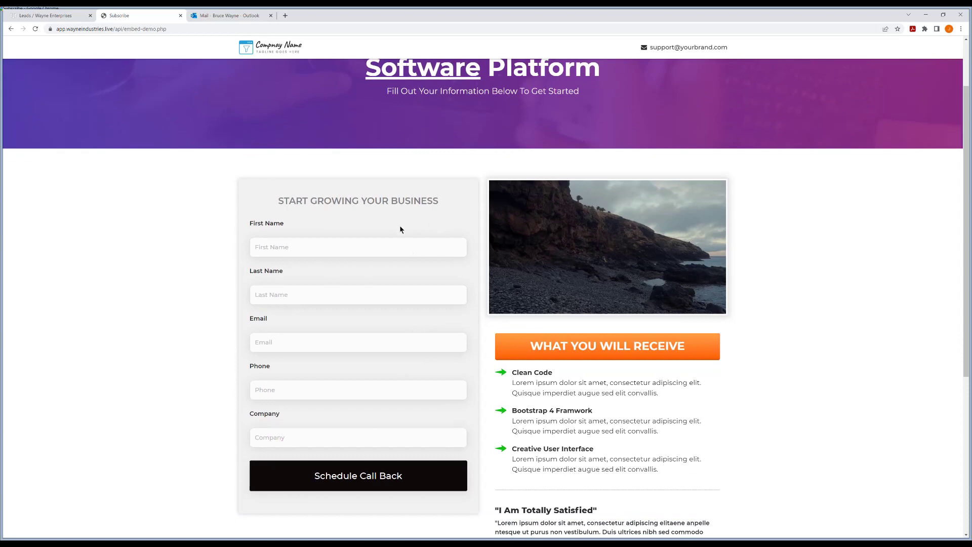
pyautogui.click(301, 252)
pyautogui.write('Two')
pyautogui.press('Tab')
pyautogui.write('Face')
# Fill in the lead's email, phone number and company Wayne Industries, submit, and dismiss the confirmation
pyautogui.press('Tab')
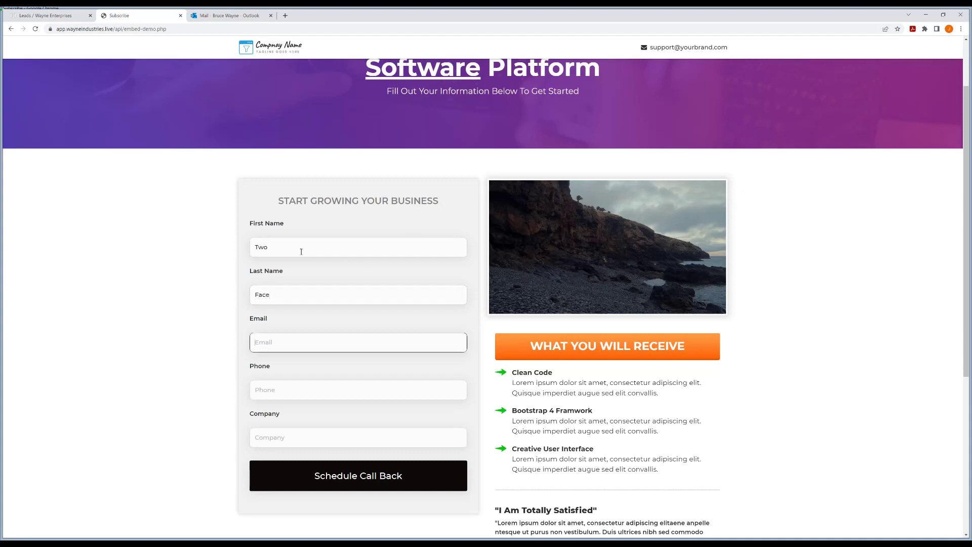
pyautogui.press('Tab')
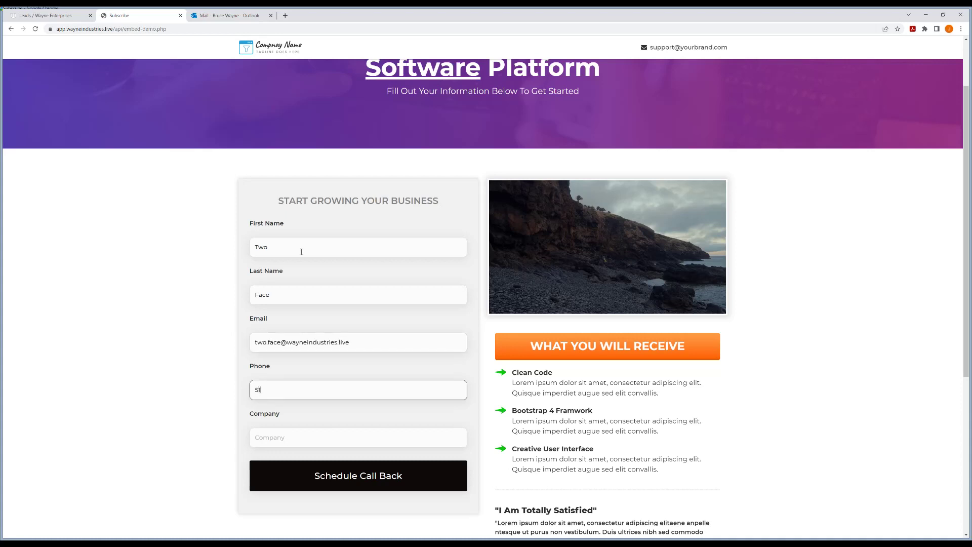
pyautogui.press('Tab')
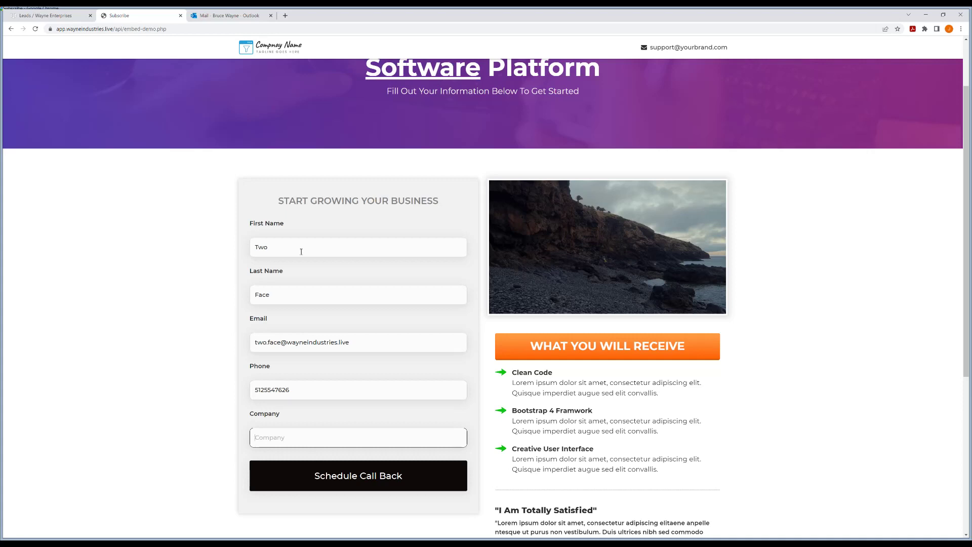
pyautogui.write('Wayne Industries')
pyautogui.click(365, 465)
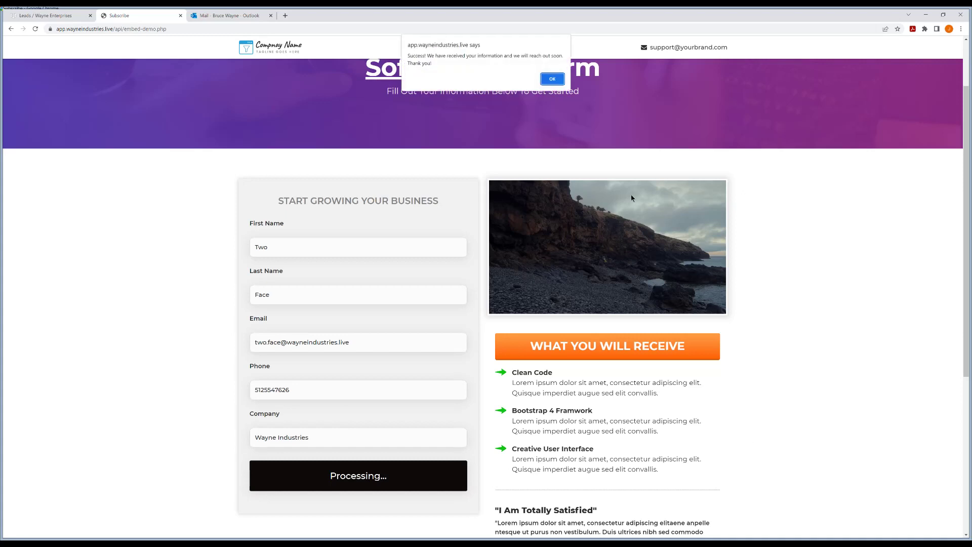
pyautogui.click(552, 80)
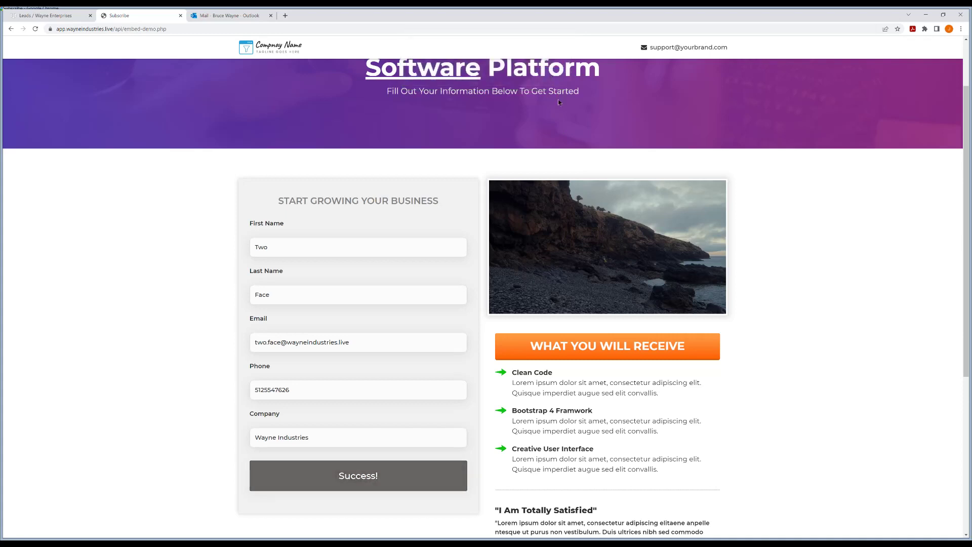
# Refresh the CRM Leads list and open the new Wayne Industries lead's details page
pyautogui.click(48, 16)
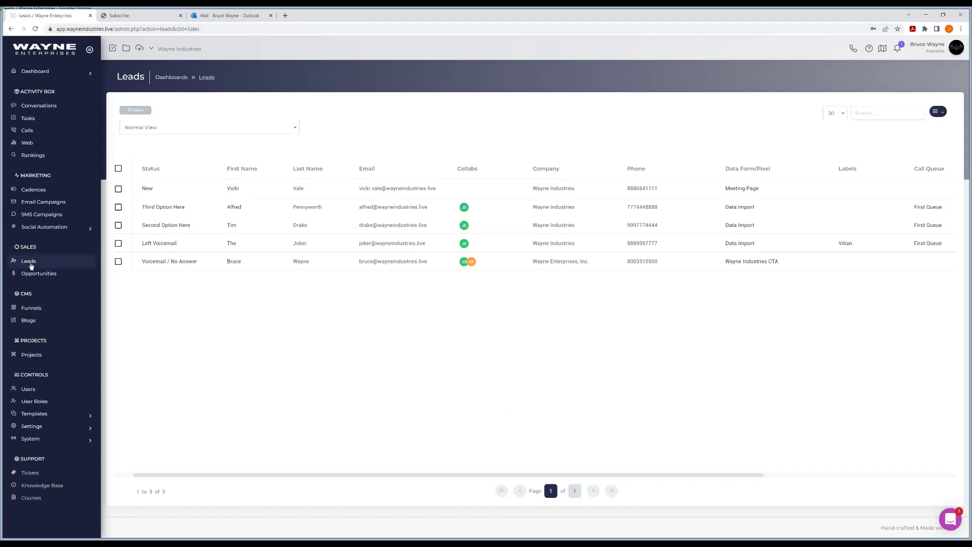
pyautogui.click(30, 264)
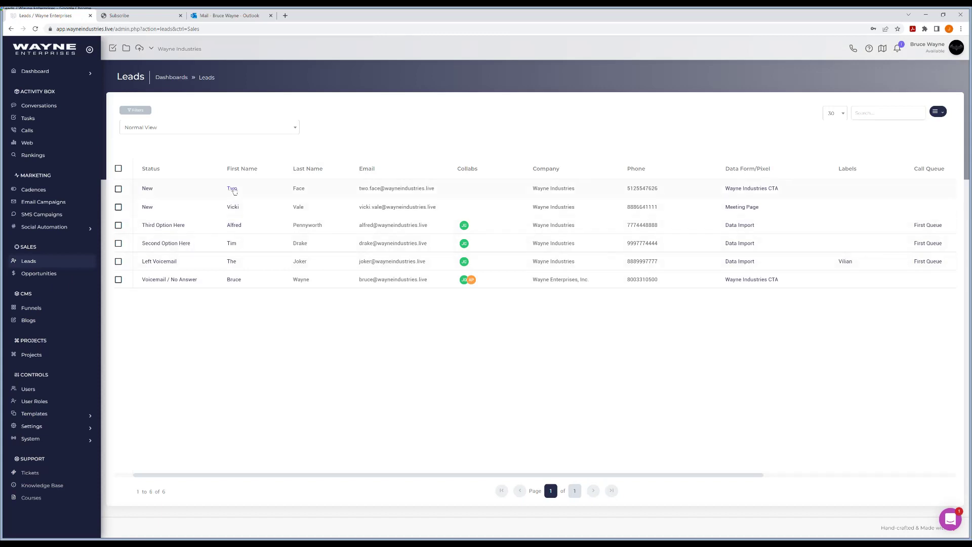
pyautogui.click(234, 191)
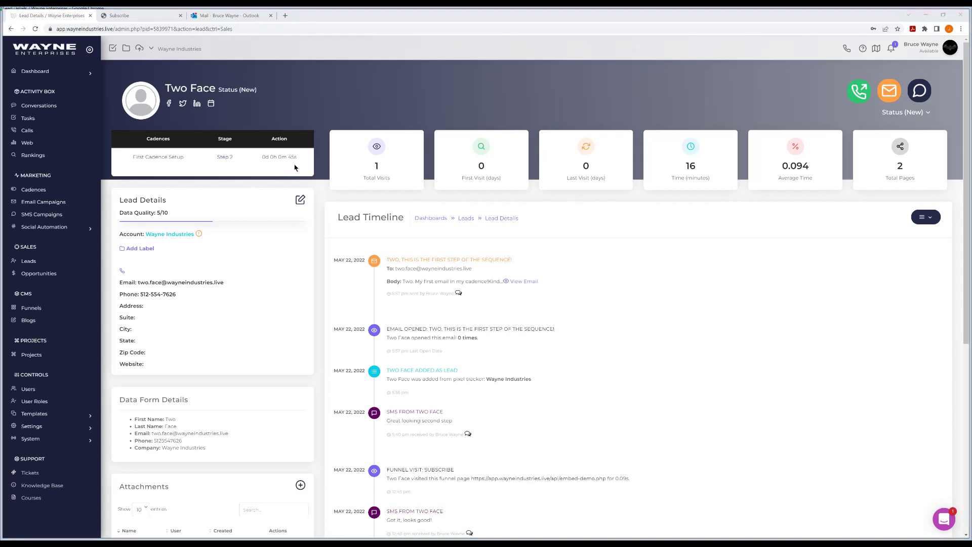
pyautogui.click(224, 16)
# Read the first-step cadence email in Outlook, then go back to the Lead Details tab
pyautogui.click(169, 107)
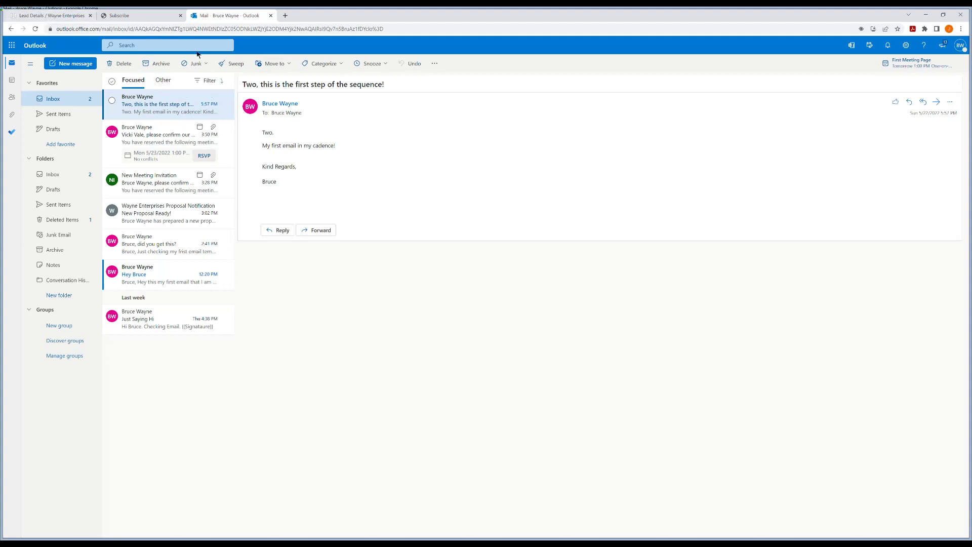
pyautogui.click(54, 17)
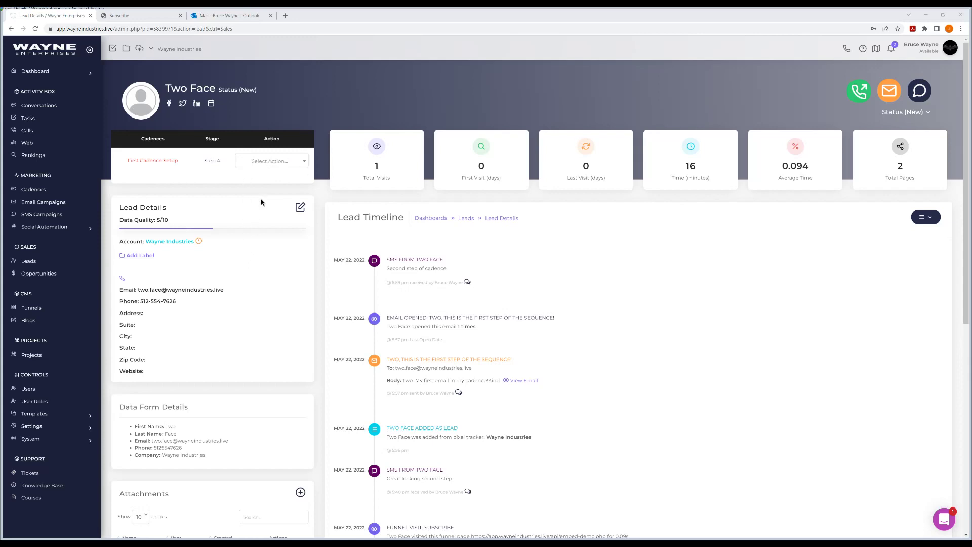
# Glance at the cadence Action list without choosing, then return to the Leads list
pyautogui.click(281, 162)
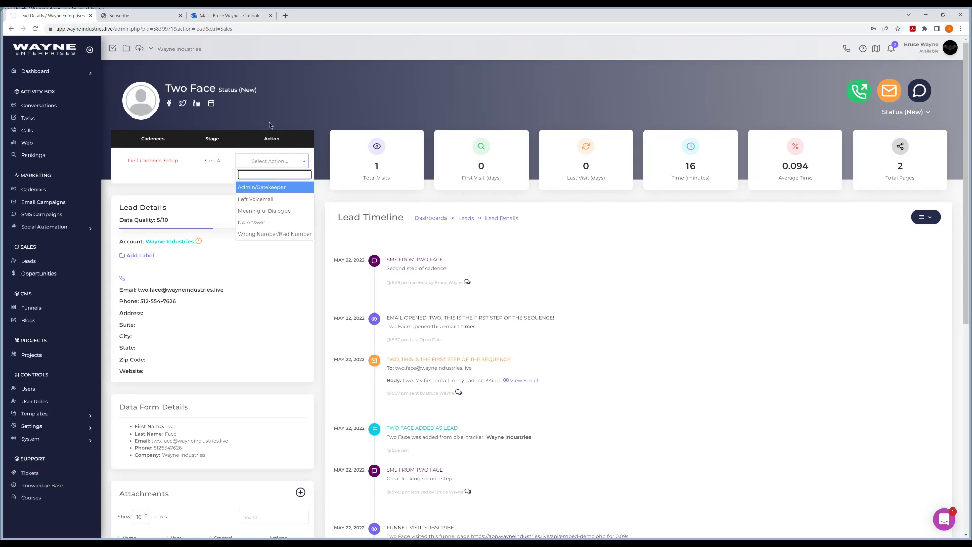
pyautogui.click(330, 112)
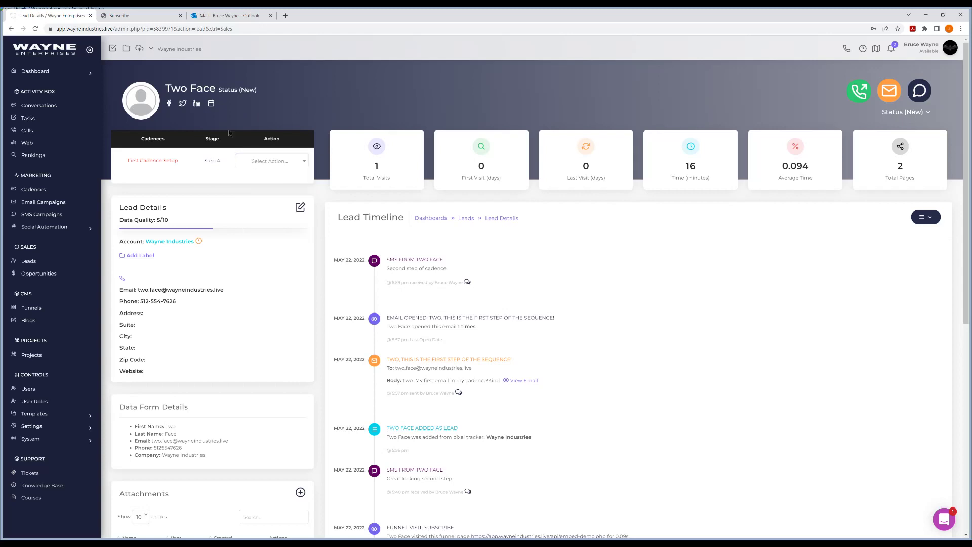
pyautogui.click(34, 261)
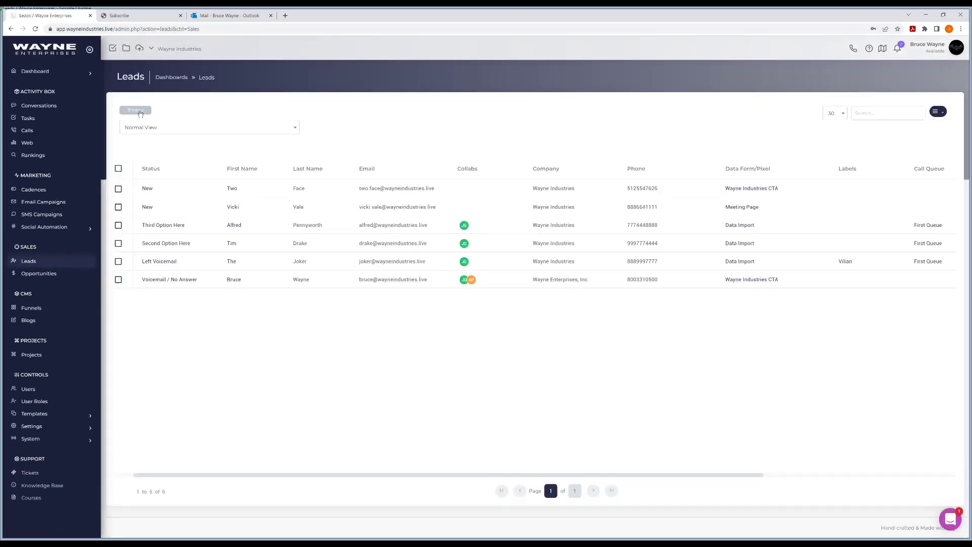
# Filter leads to the Calls Only cadence and open the single remaining Wayne Industries lead
pyautogui.click(137, 110)
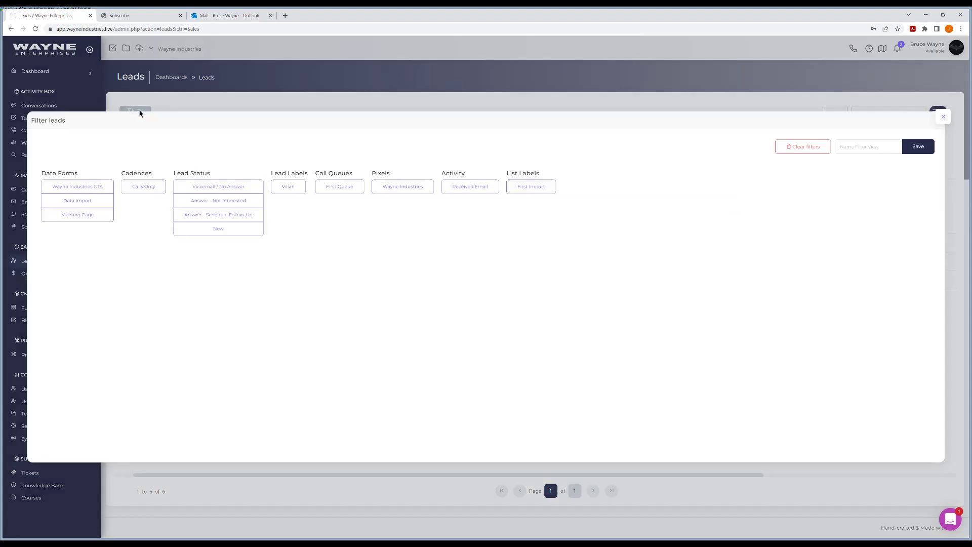
pyautogui.click(153, 188)
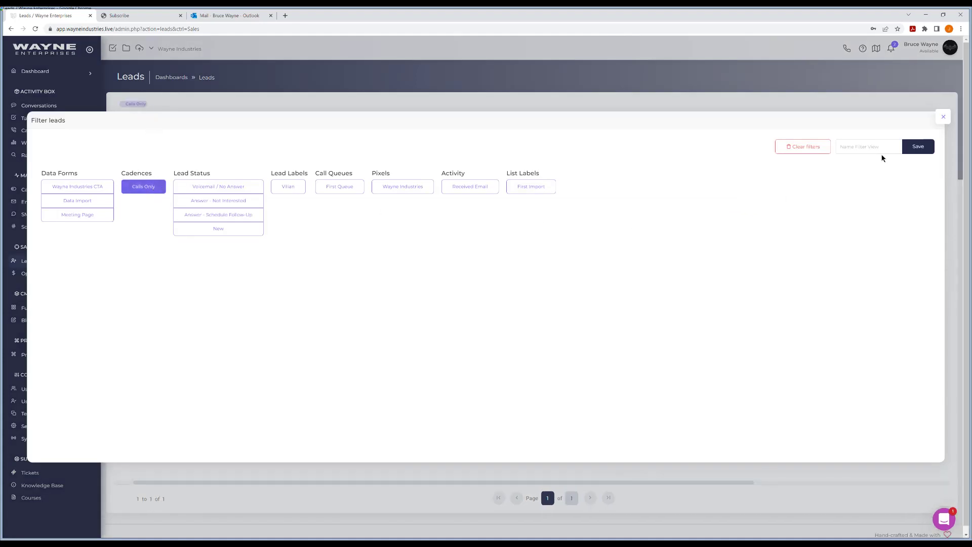
pyautogui.click(943, 117)
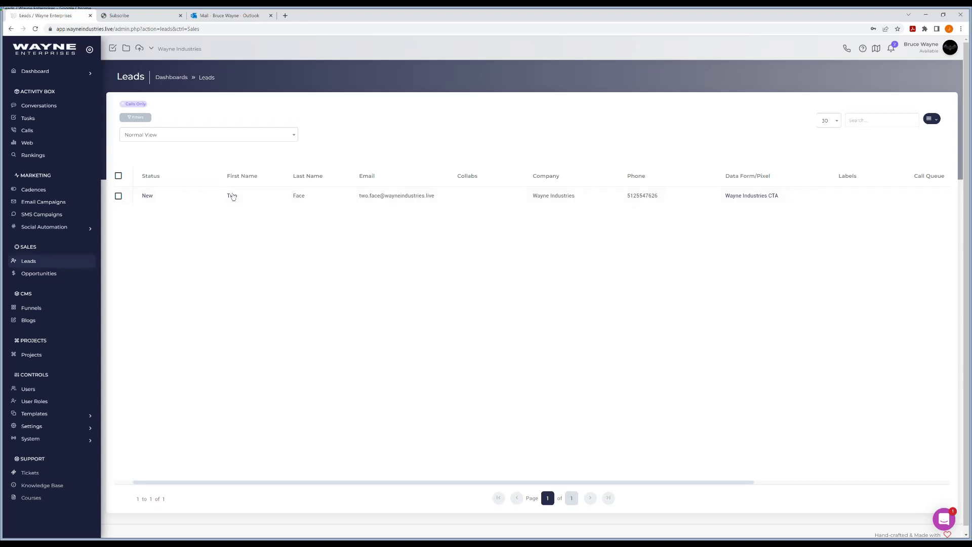
pyautogui.click(233, 196)
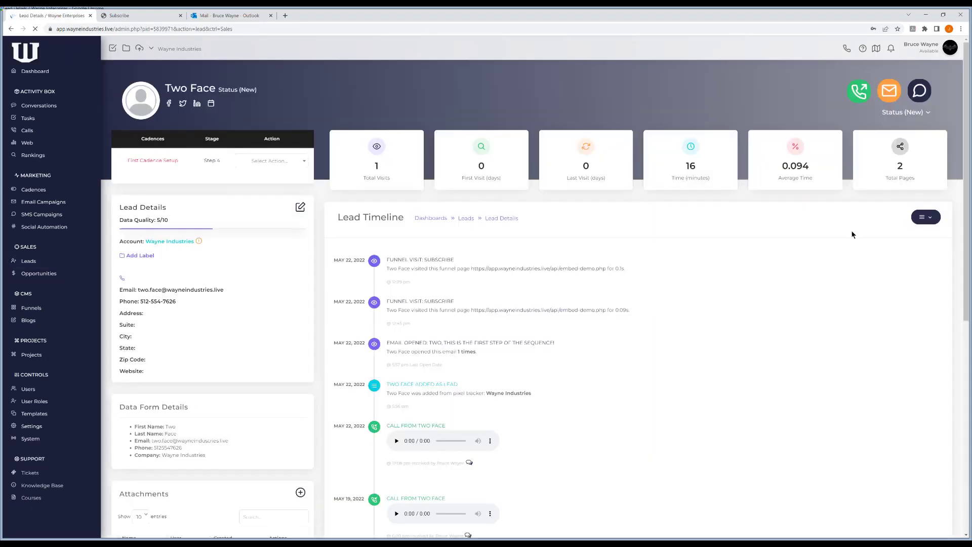
# Set the cadence action to Left Voicemail and the lead status to Answer - Not Interested
pyautogui.click(281, 161)
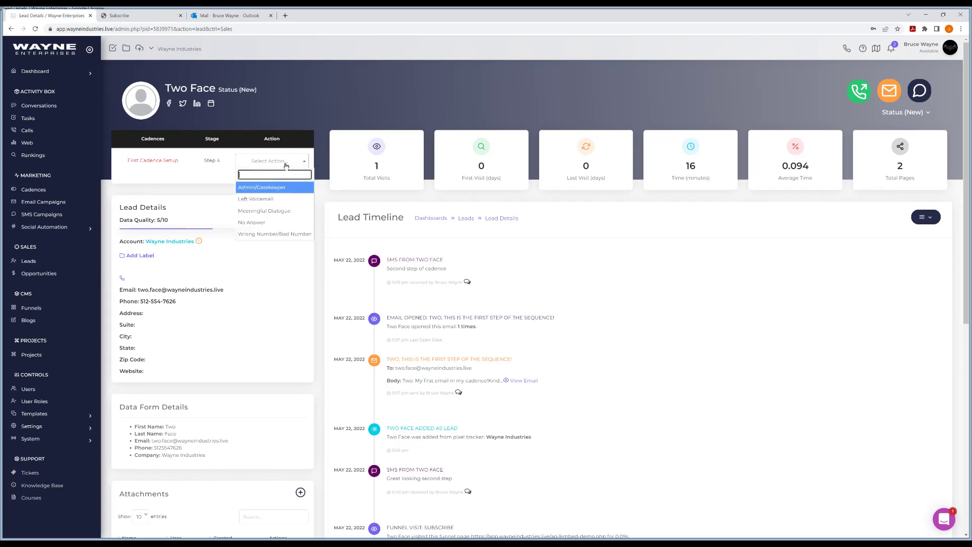
pyautogui.click(262, 200)
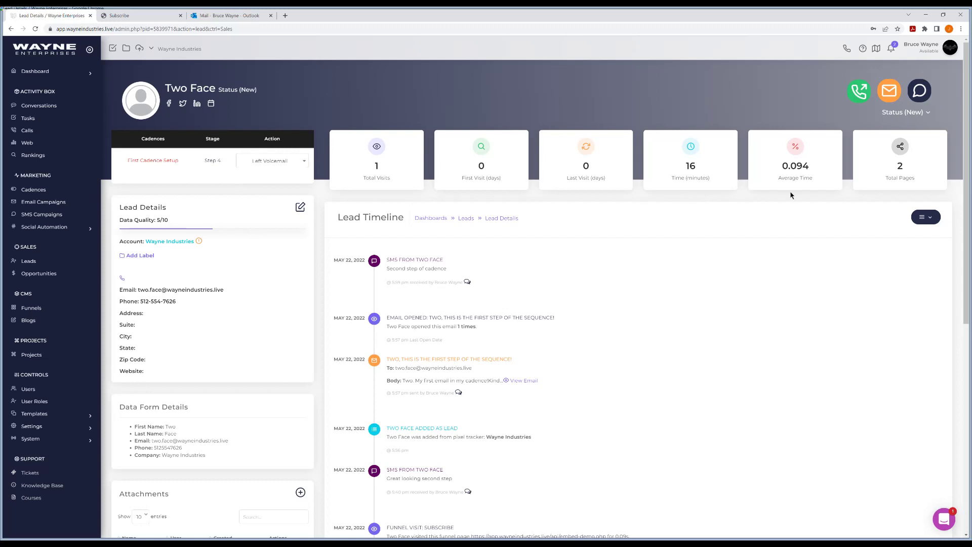
pyautogui.click(915, 113)
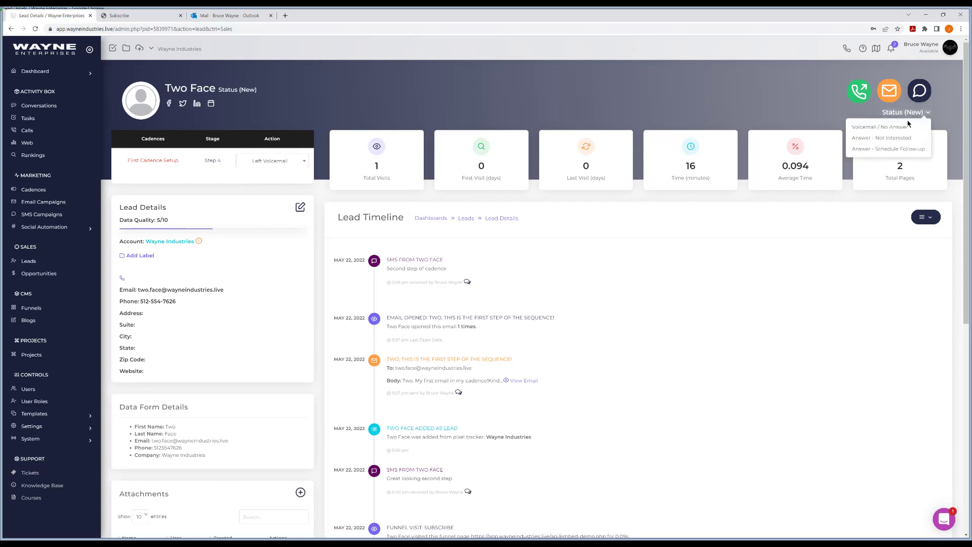
pyautogui.click(893, 138)
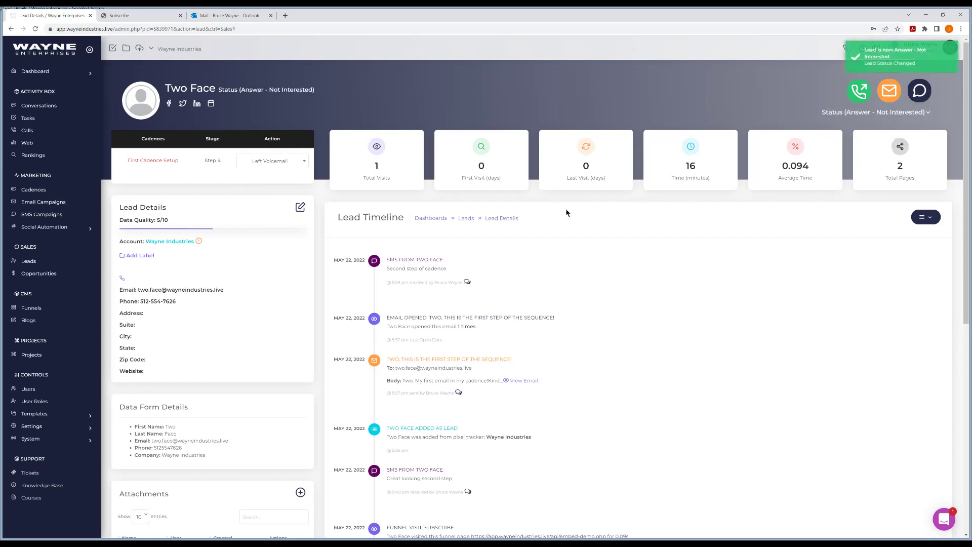